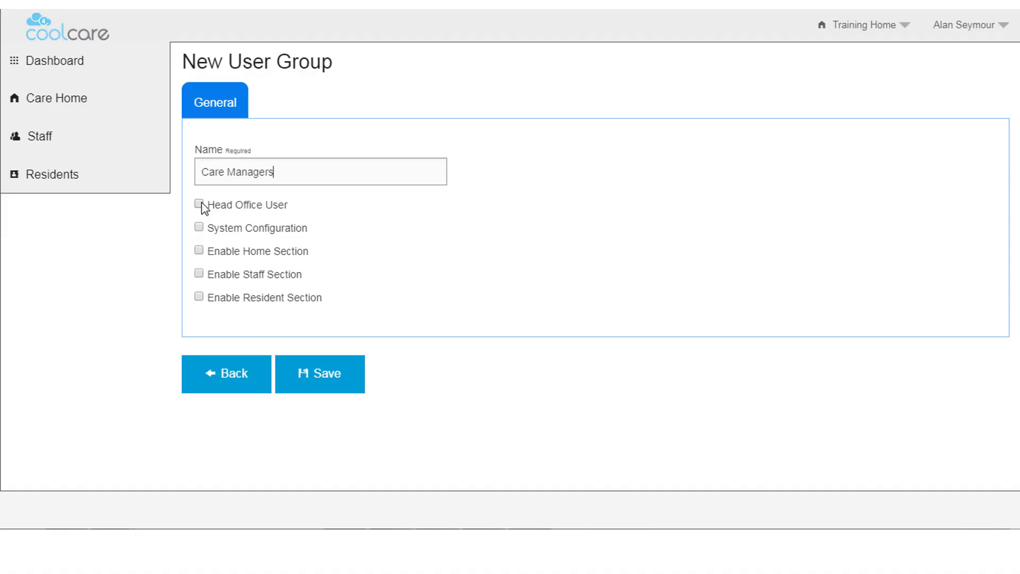
Give Care Managers Head Office User, System Configuration and Enable Home Section access
{"action": "left_click", "coordinate": [200, 204]}
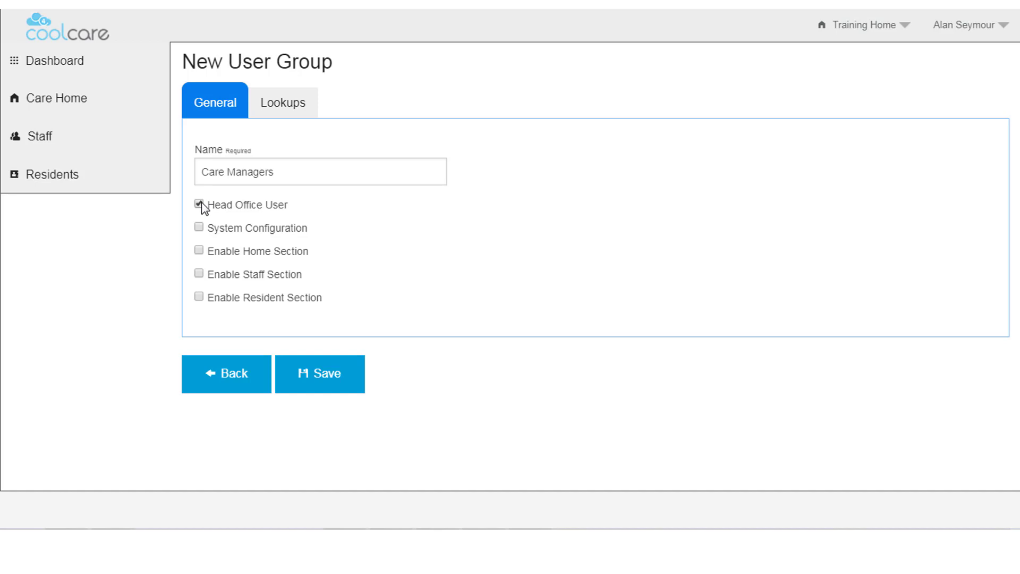
{"action": "left_click", "coordinate": [199, 227]}
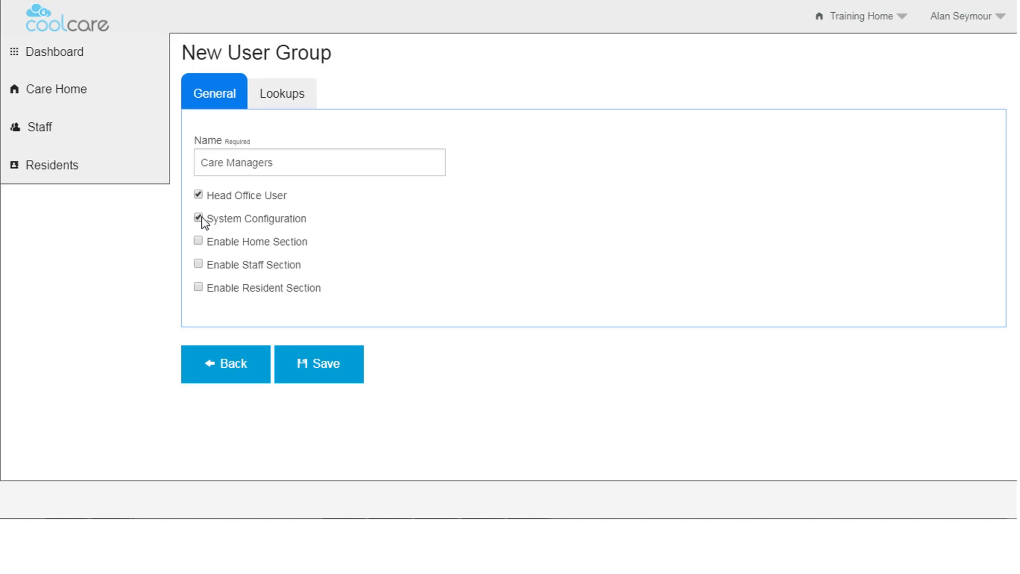
{"action": "left_click", "coordinate": [994, 28]}
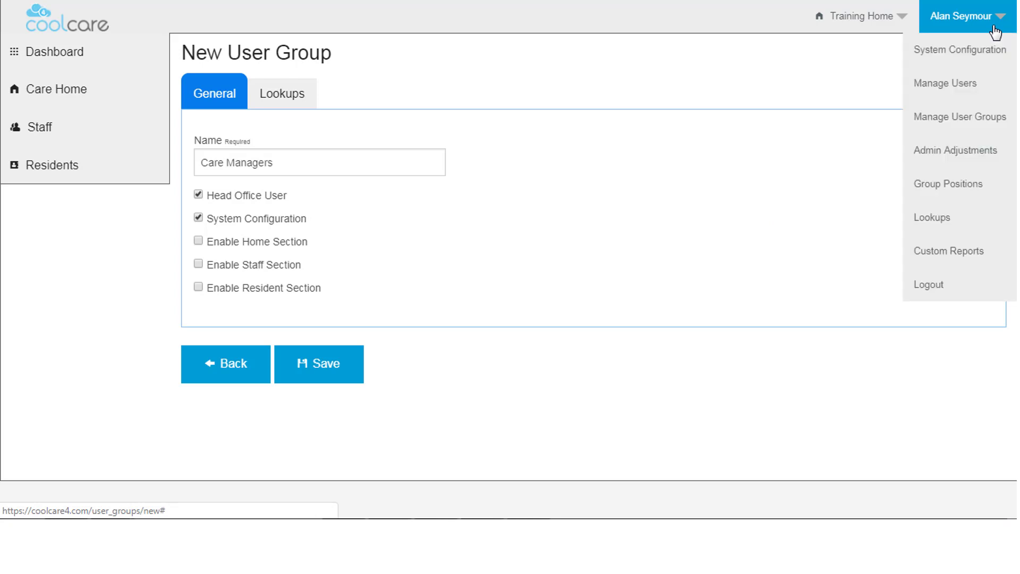
{"action": "left_click", "coordinate": [198, 240]}
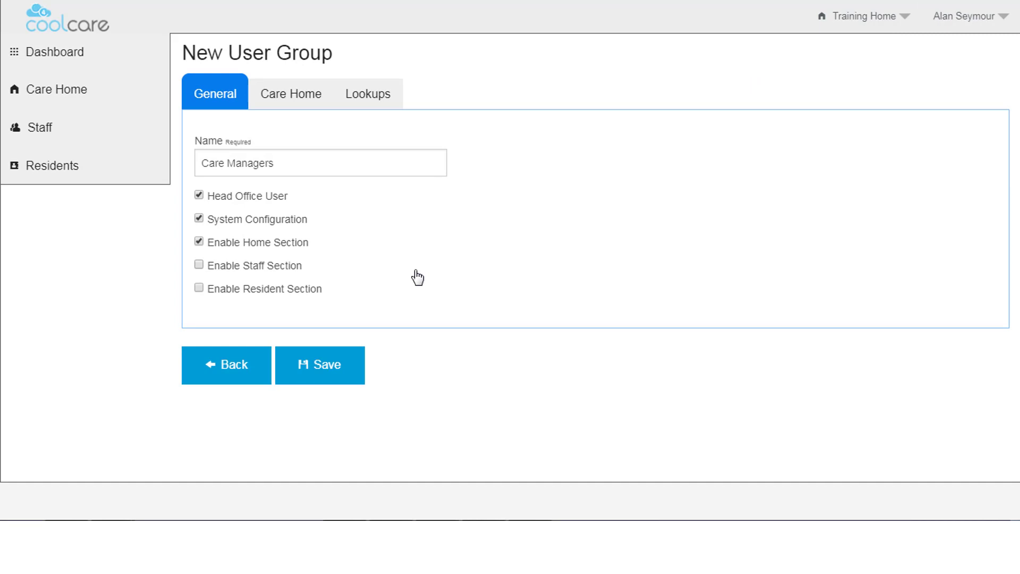
{"action": "left_click", "coordinate": [319, 98]}
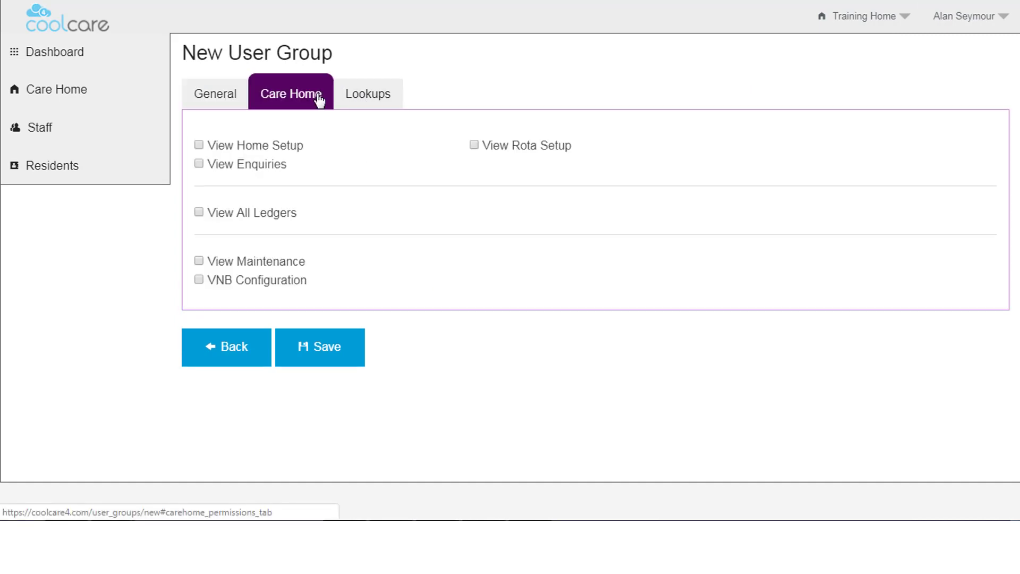
Allow the group to view home setup and enquiries on the Care Home permissions
{"action": "left_click", "coordinate": [199, 145]}
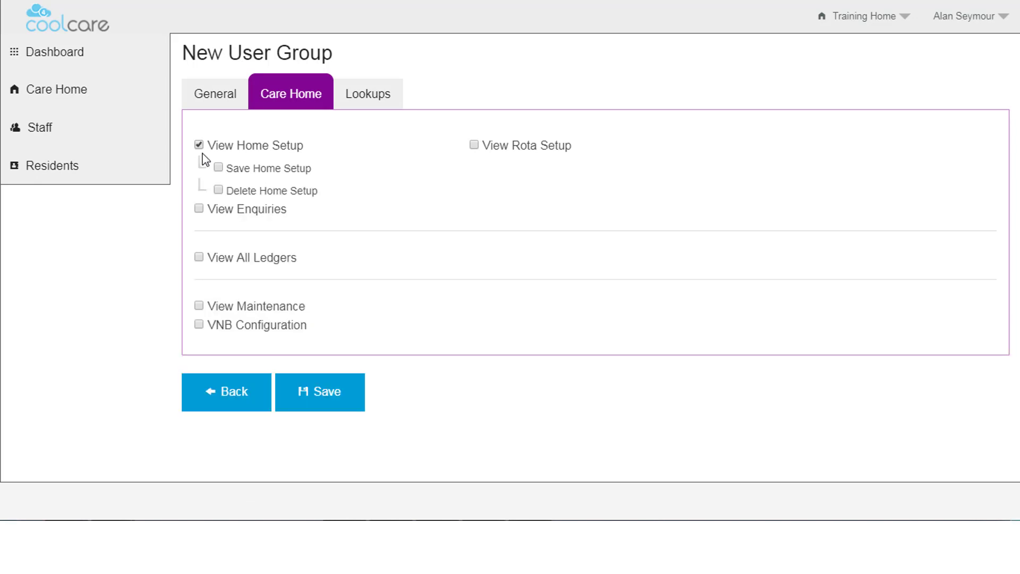
{"action": "left_click", "coordinate": [199, 208]}
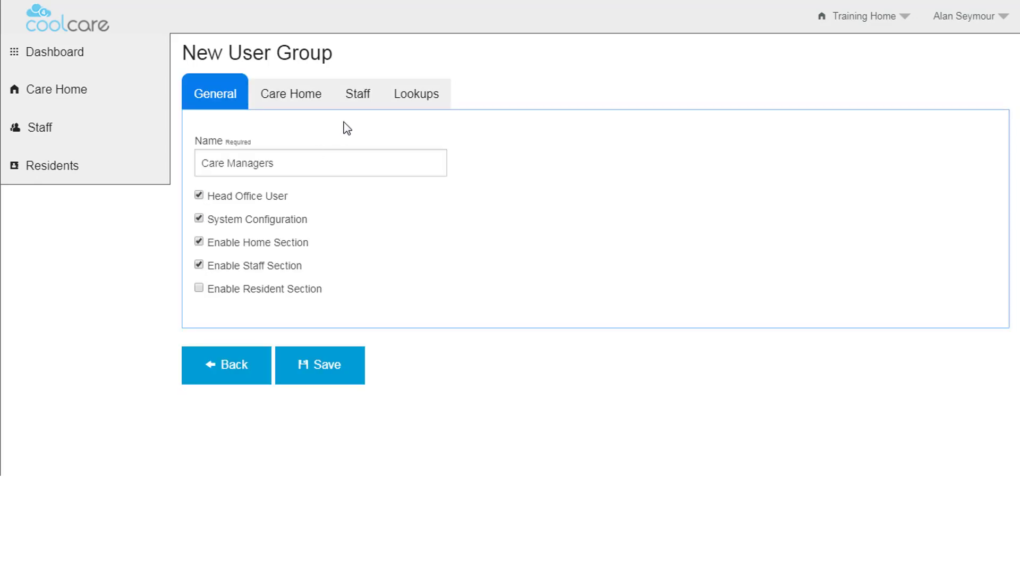
{"action": "left_click", "coordinate": [358, 105]}
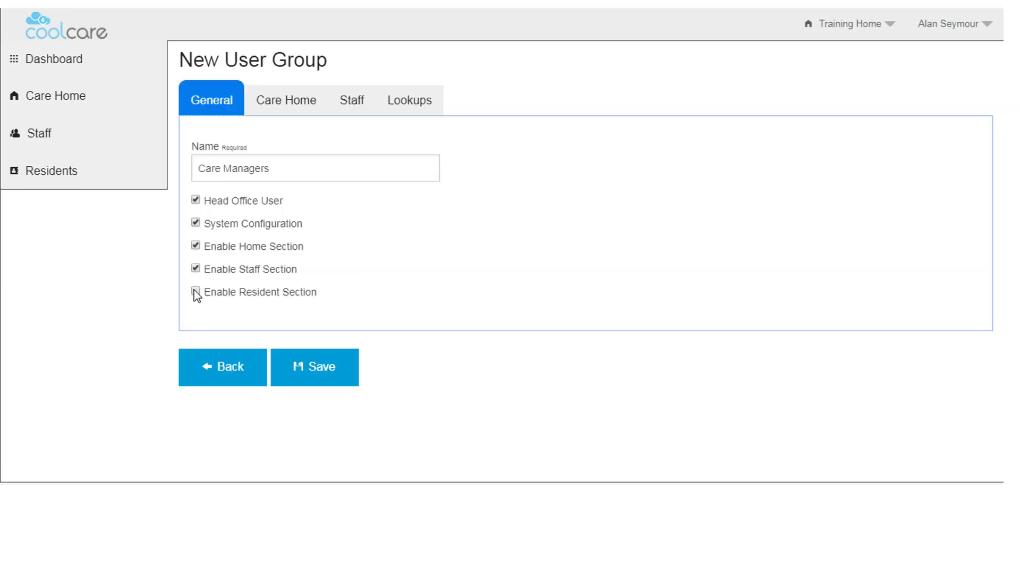
Enable the Resident section with resident list and billing views; drop Head Office and System Configuration
{"action": "left_click", "coordinate": [195, 291]}
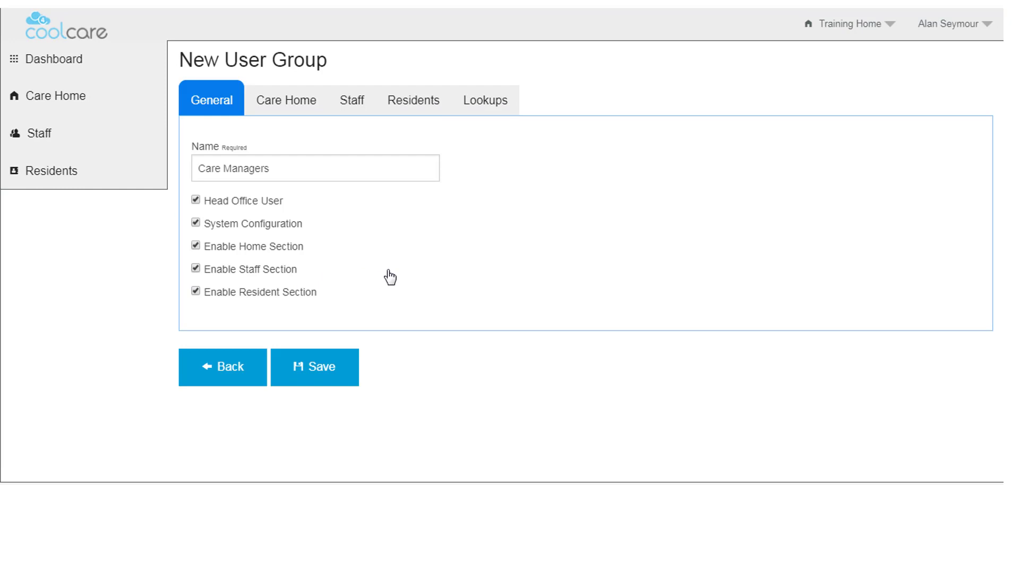
{"action": "left_click", "coordinate": [423, 120]}
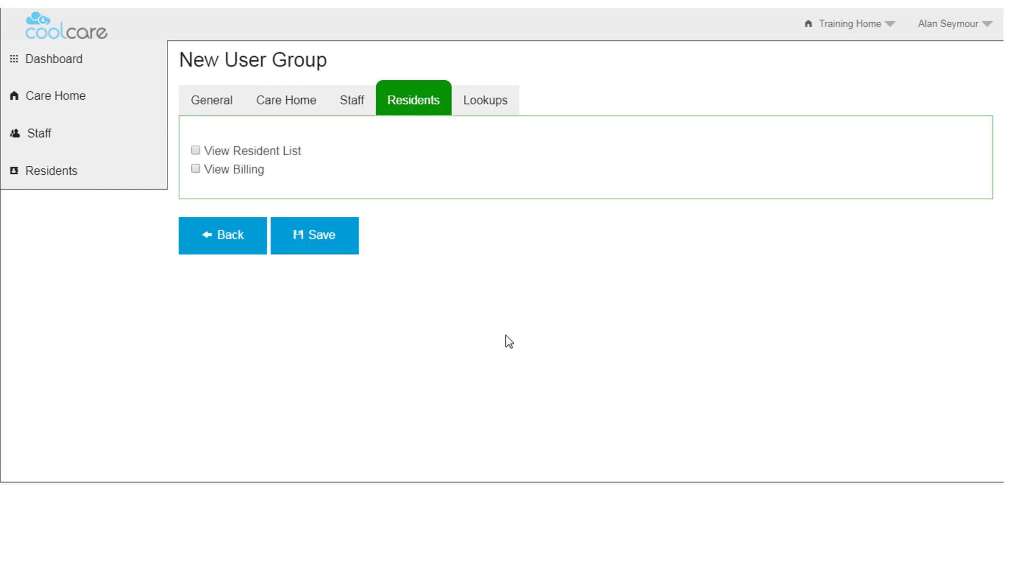
{"action": "left_click", "coordinate": [195, 151]}
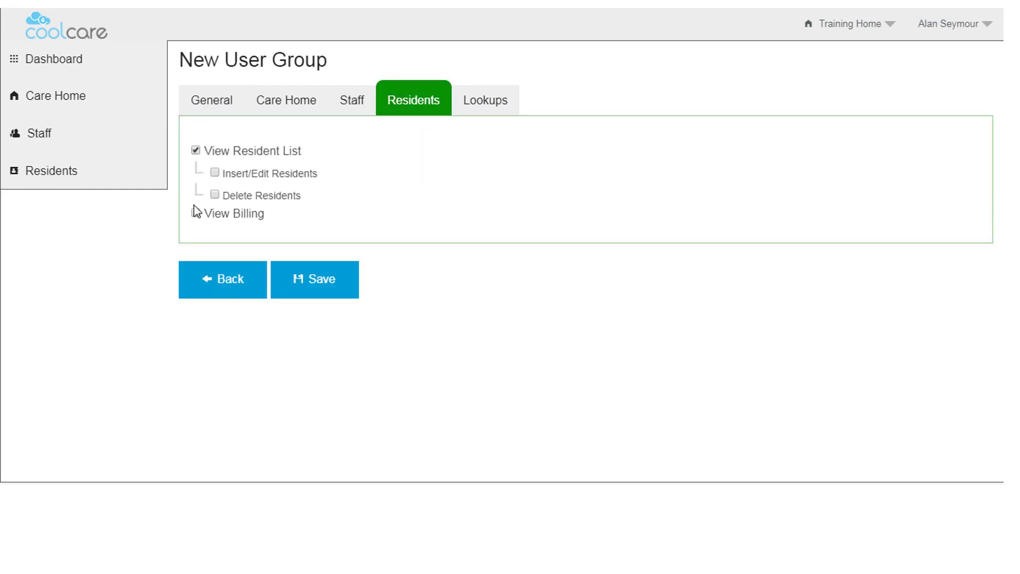
{"action": "left_click", "coordinate": [195, 207]}
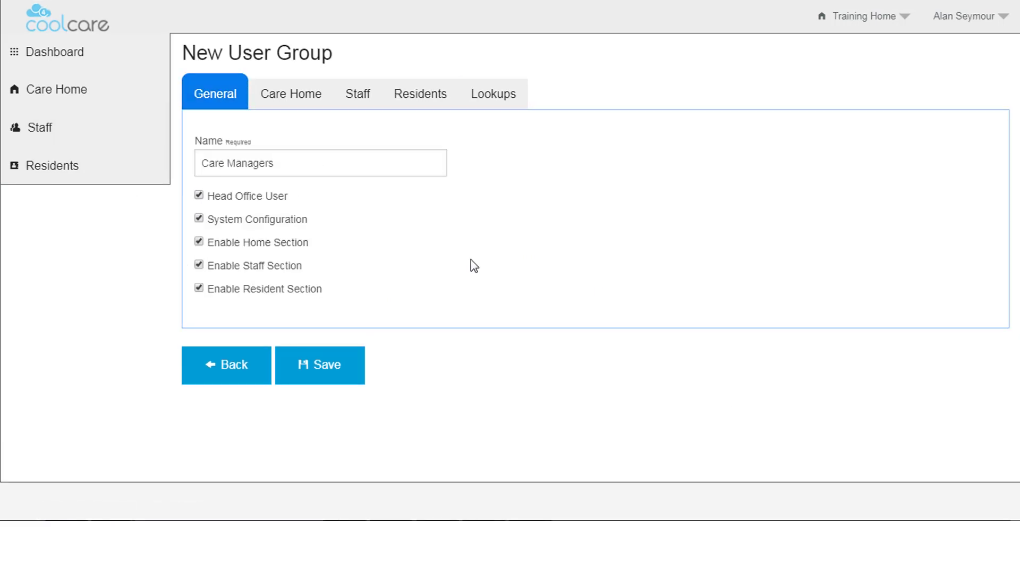
{"action": "left_click", "coordinate": [199, 196]}
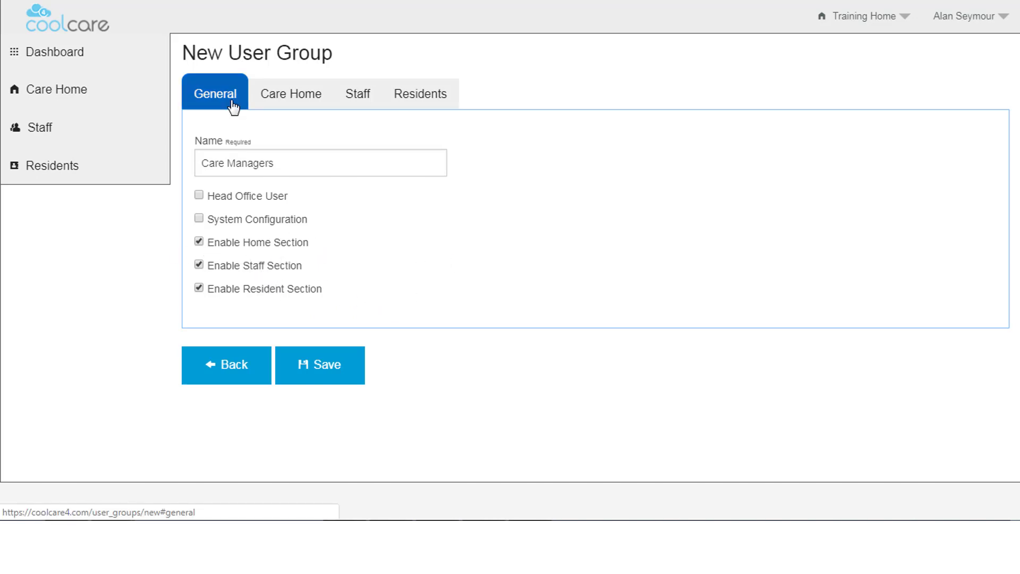
Show the saved Care Managers group's Care Home permissions
{"action": "left_click", "coordinate": [283, 99]}
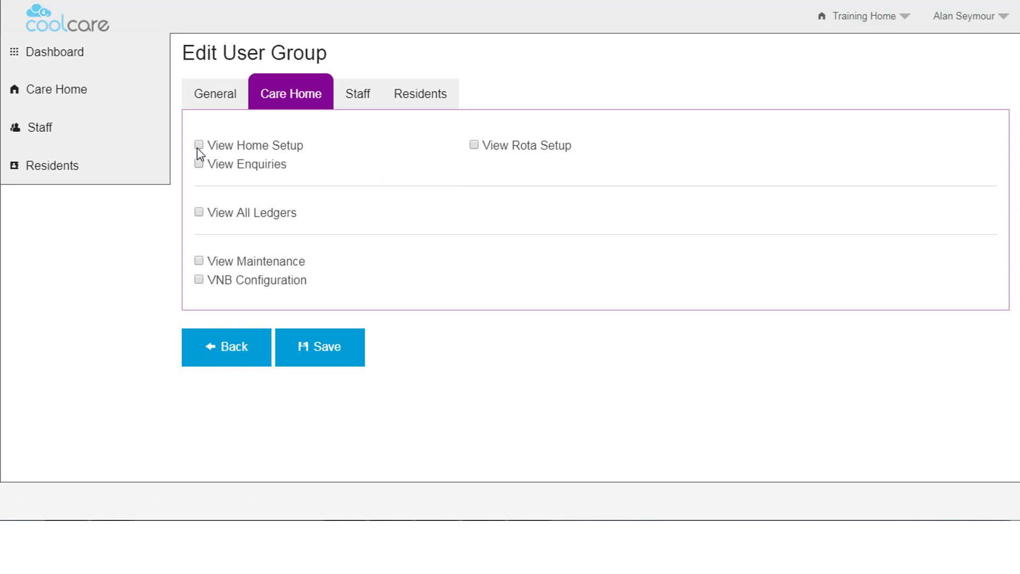
Grant View, Save and Delete Home Setup and View, Insert/Edit and Delete Enquiries, leaving ledgers unticked
{"action": "left_click", "coordinate": [199, 145]}
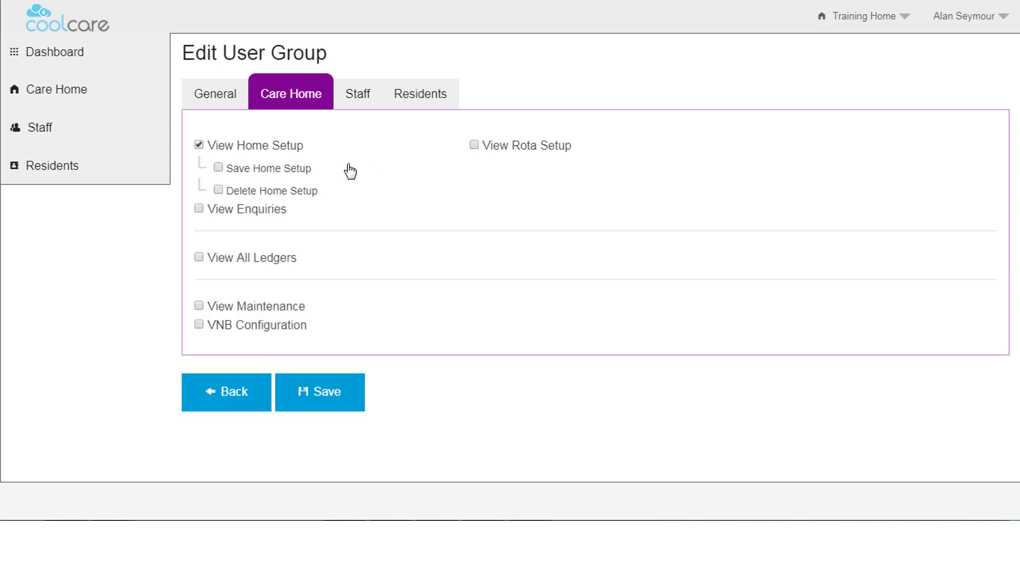
{"action": "left_click", "coordinate": [200, 209]}
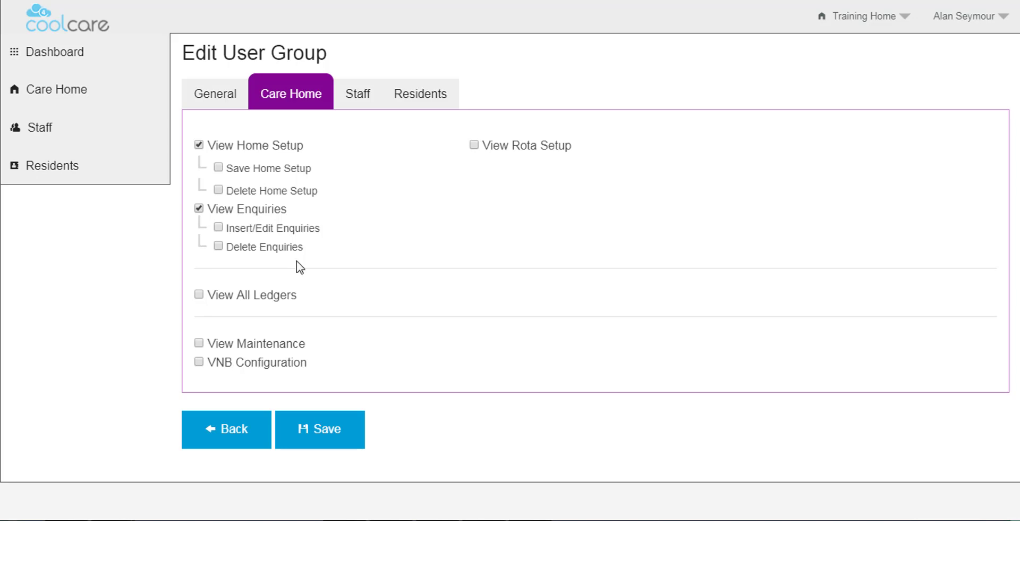
{"action": "left_click", "coordinate": [199, 296]}
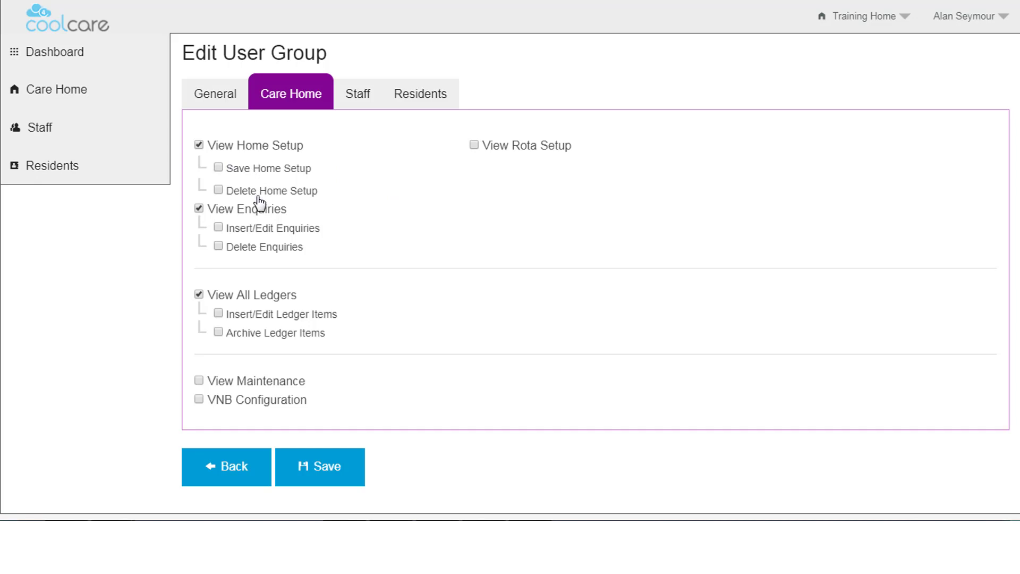
{"action": "left_click", "coordinate": [218, 169]}
{"action": "left_click", "coordinate": [218, 247]}
{"action": "left_click", "coordinate": [200, 296]}
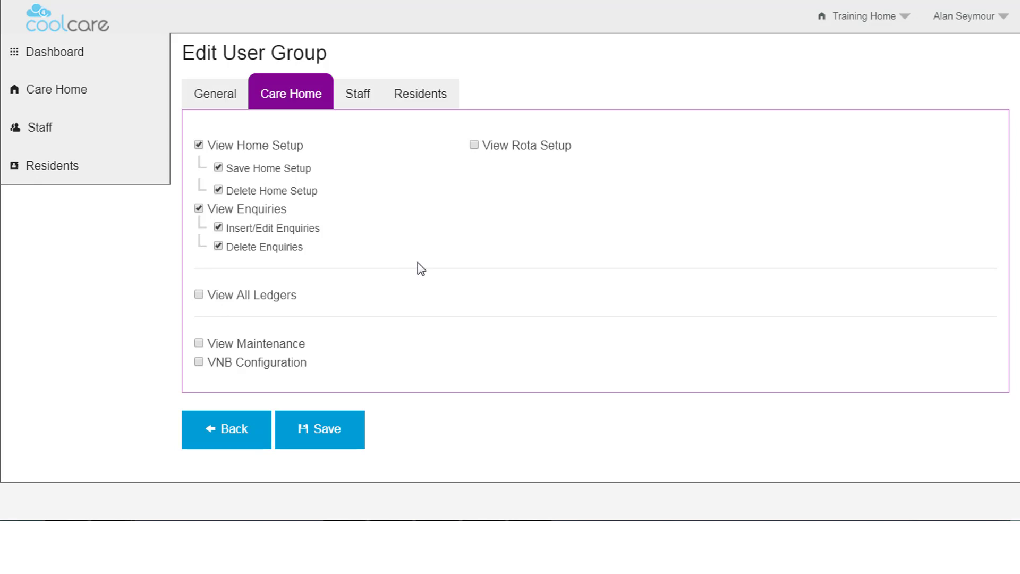
Review the Staff and Residents permissions and save the Care Managers group
{"action": "left_click", "coordinate": [358, 104]}
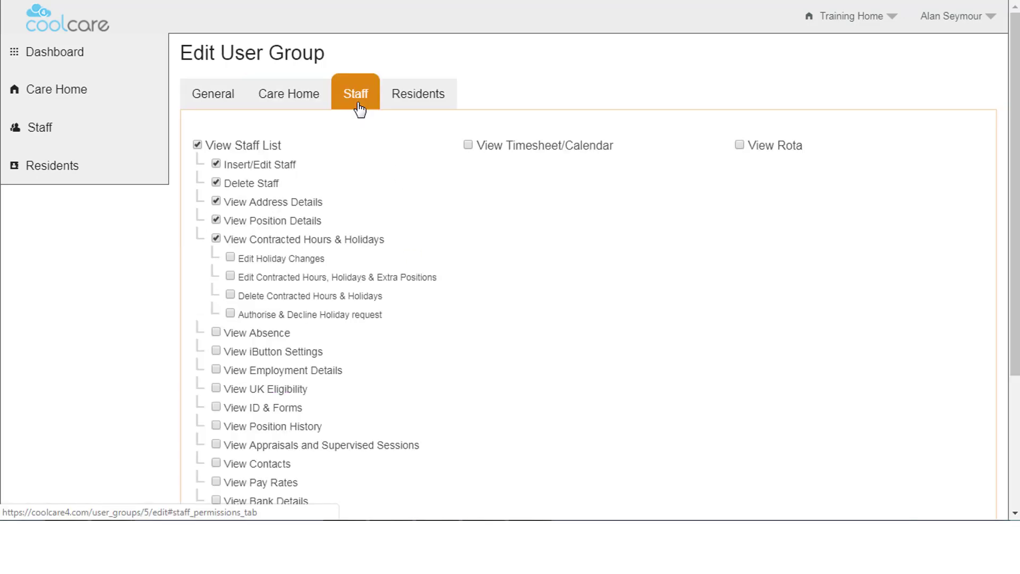
{"action": "left_click", "coordinate": [405, 100]}
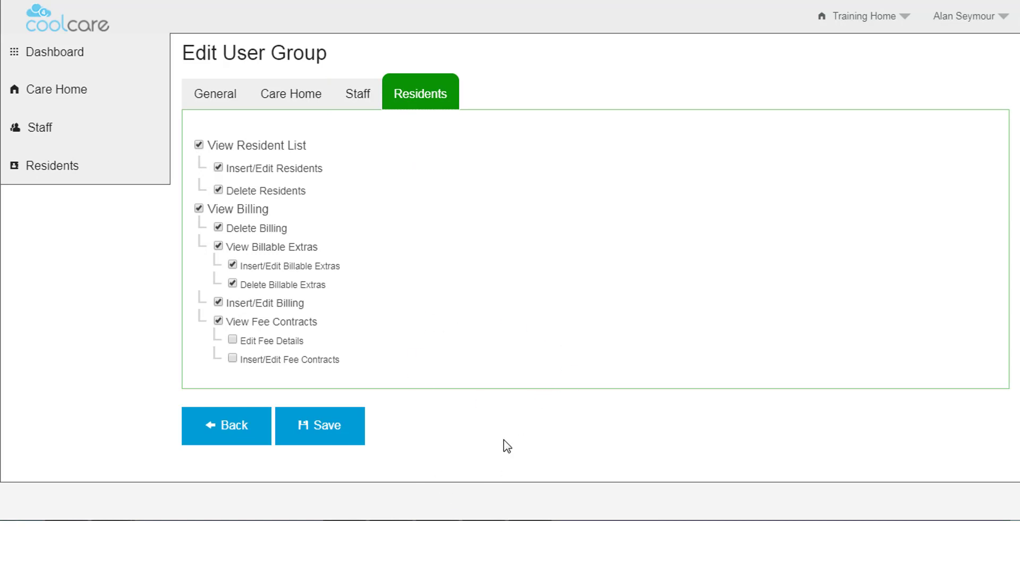
{"action": "left_click", "coordinate": [336, 434]}
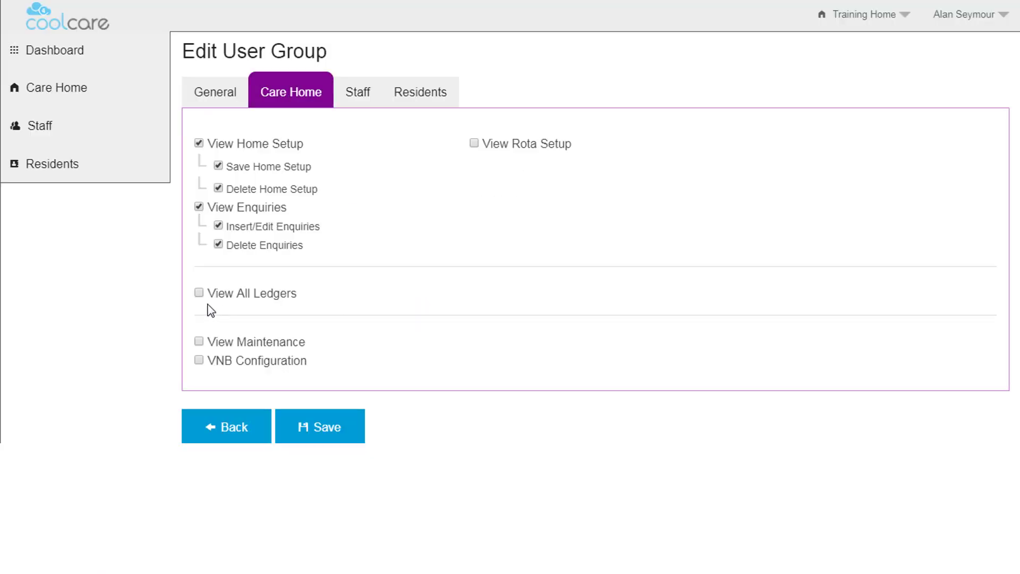
Remove enquiry insert/edit and delete; grant View All Ledgers, Insert/Edit and Authorise Ledger Items, then save
{"action": "left_click", "coordinate": [219, 245]}
{"action": "left_click", "coordinate": [218, 225]}
{"action": "left_click", "coordinate": [199, 293]}
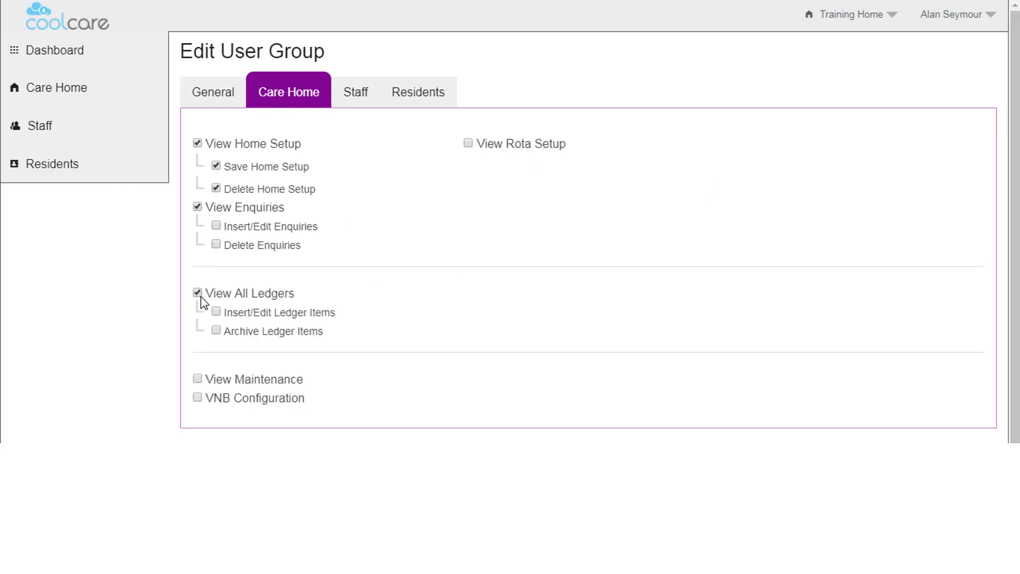
{"action": "left_click", "coordinate": [216, 312]}
{"action": "left_click", "coordinate": [230, 330]}
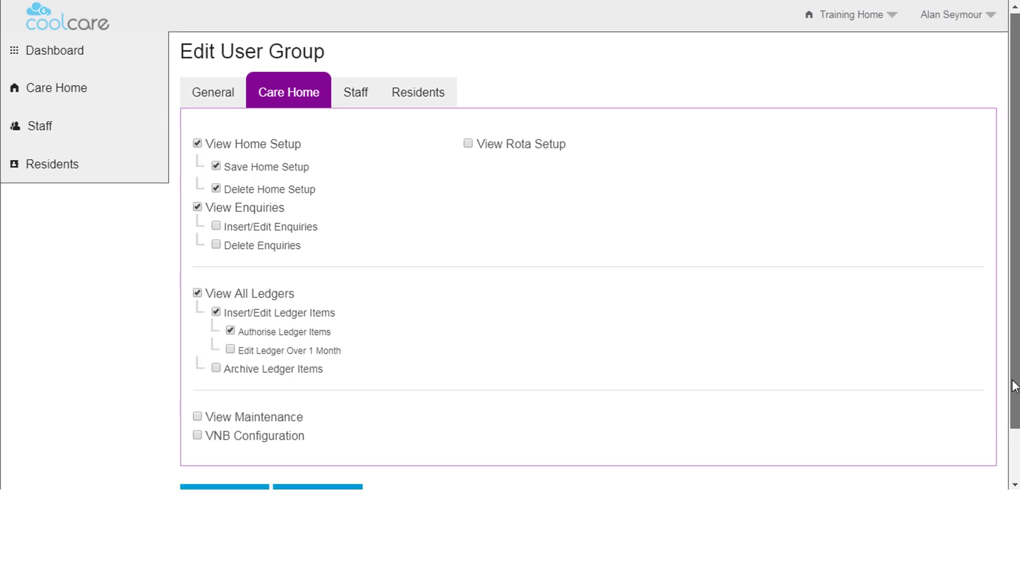
{"action": "scroll", "coordinate": [1014, 372], "scroll_direction": "down", "scroll_amount": 1}
{"action": "left_click", "coordinate": [345, 447]}
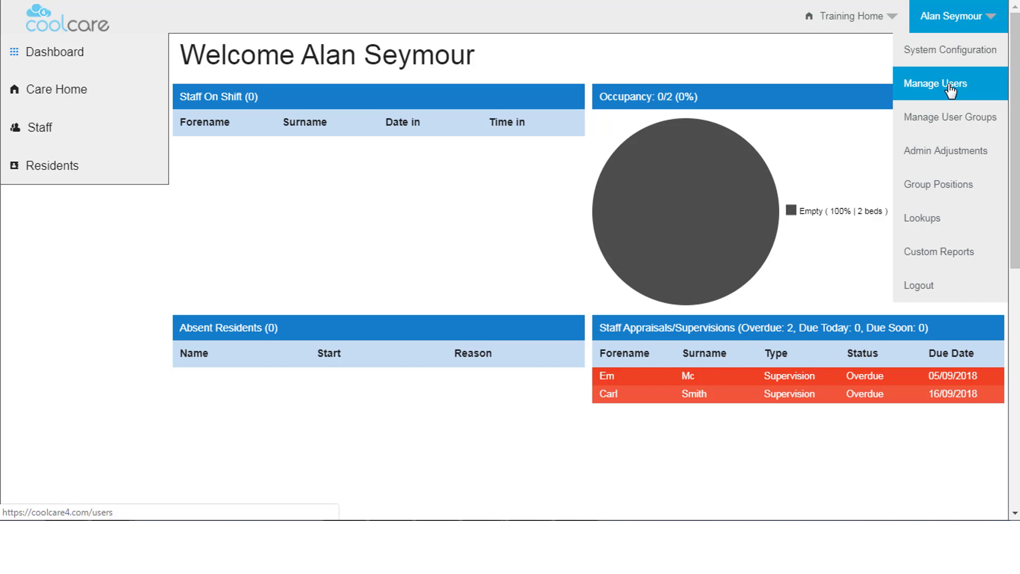
Go to Manage Users from the header's user menu
{"action": "left_click", "coordinate": [949, 91]}
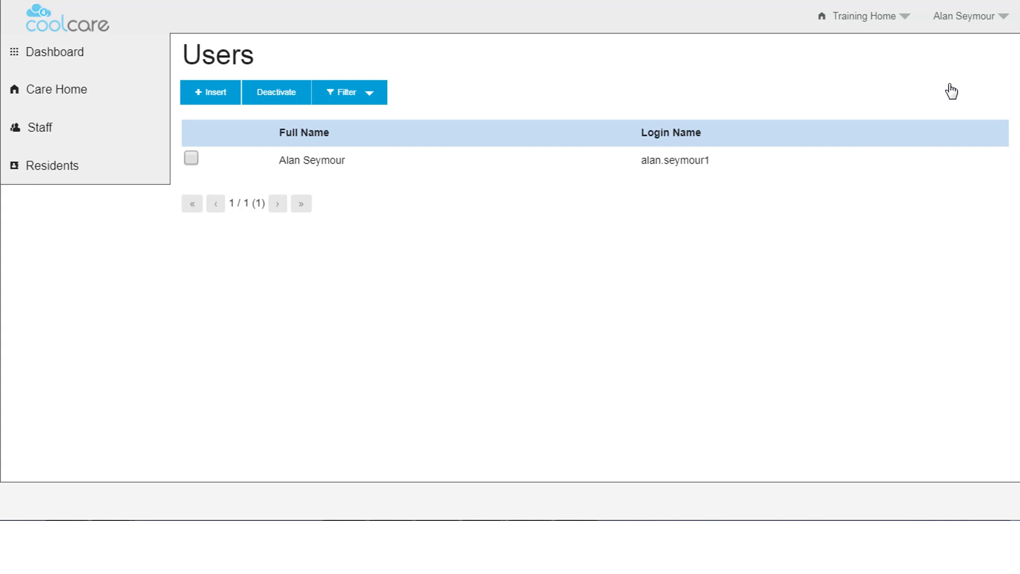
Add a new user in the Care Managers group with a password and Bacup Grange access
{"action": "left_click", "coordinate": [221, 102]}
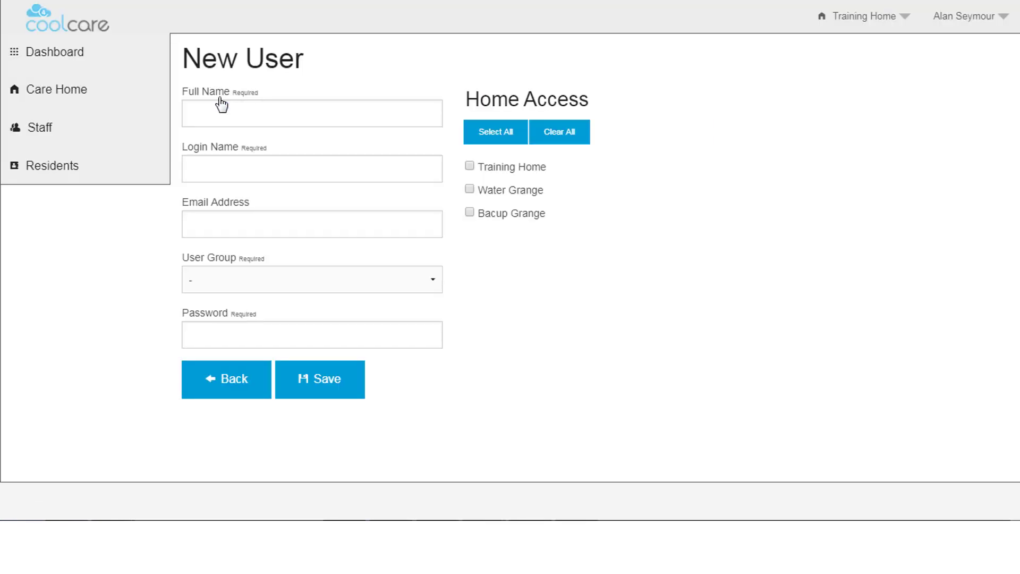
{"action": "left_click", "coordinate": [216, 114]}
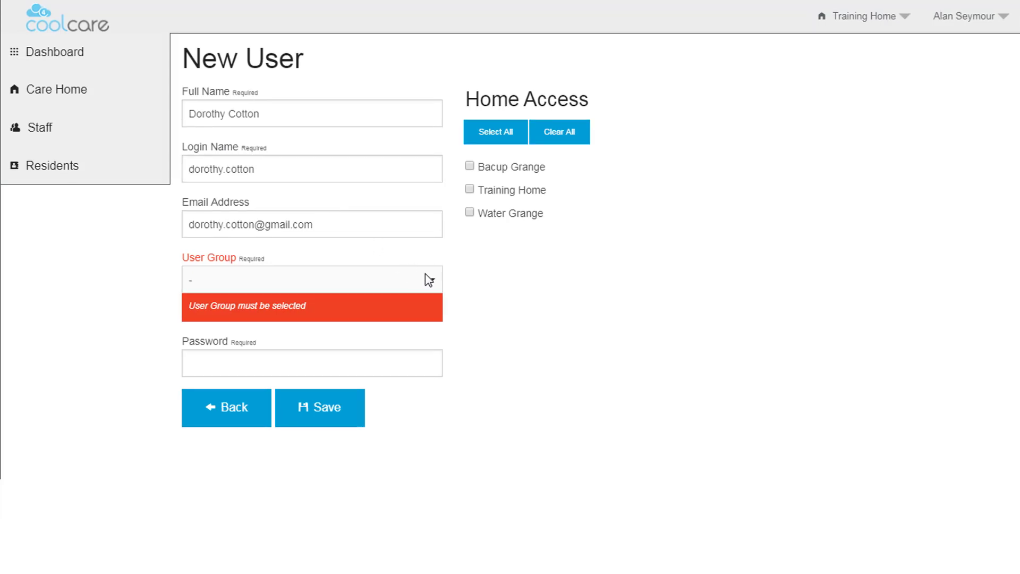
{"action": "left_click", "coordinate": [437, 280]}
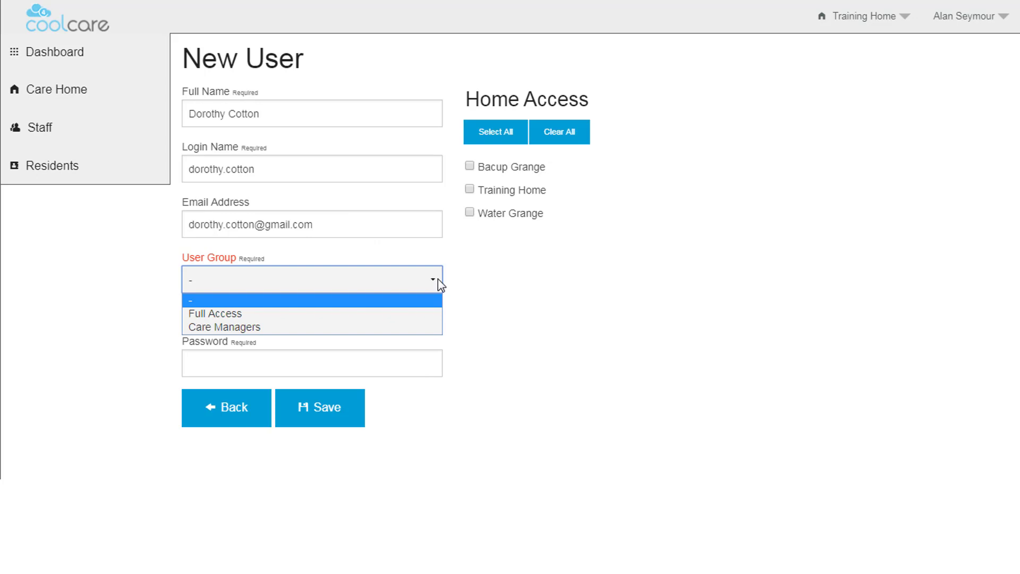
{"action": "left_click", "coordinate": [227, 326]}
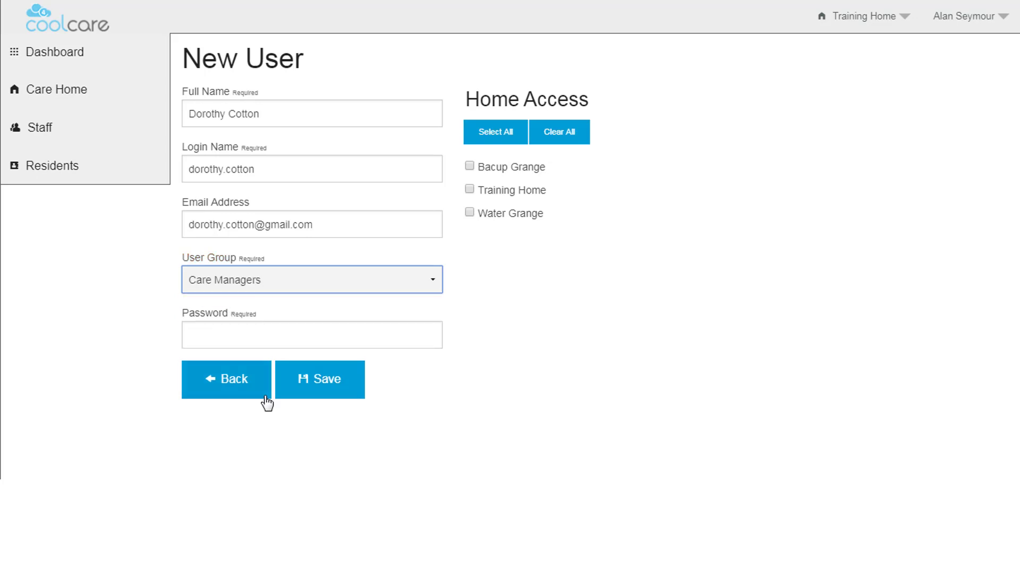
{"action": "left_click", "coordinate": [189, 338]}
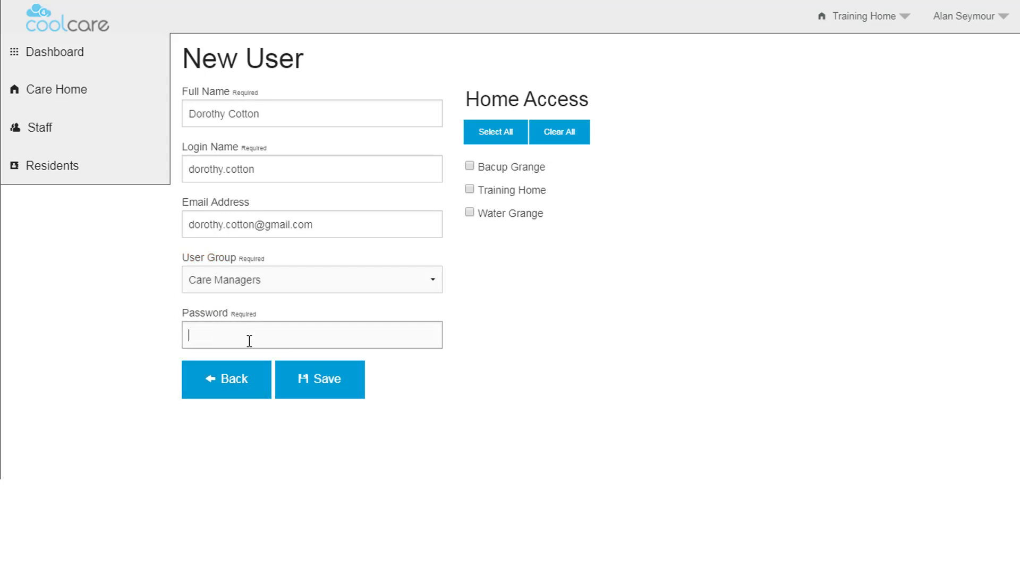
{"action": "type", "text": "•••••••••"}
{"action": "left_click", "coordinate": [470, 168]}
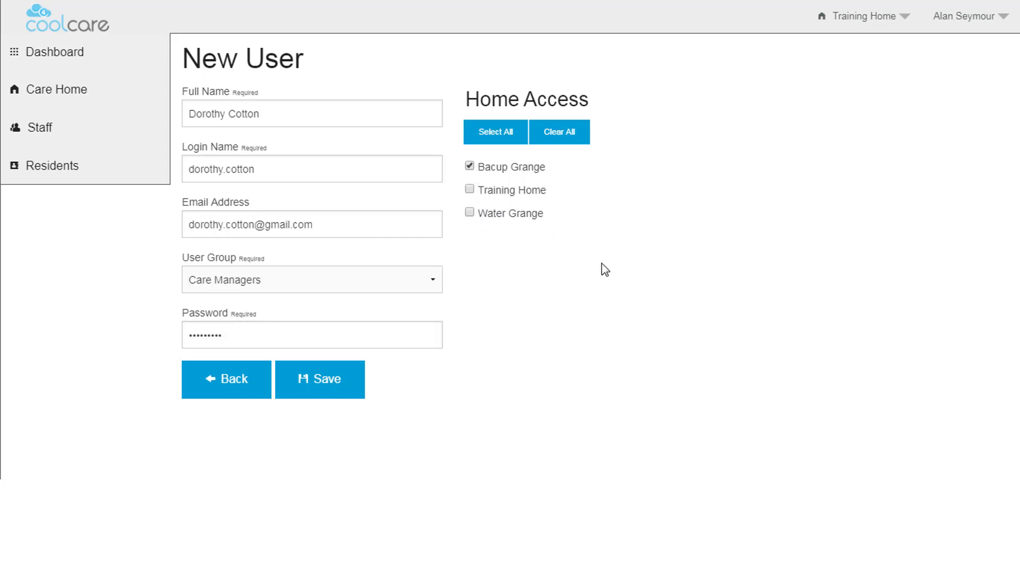
{"action": "left_click", "coordinate": [339, 388]}
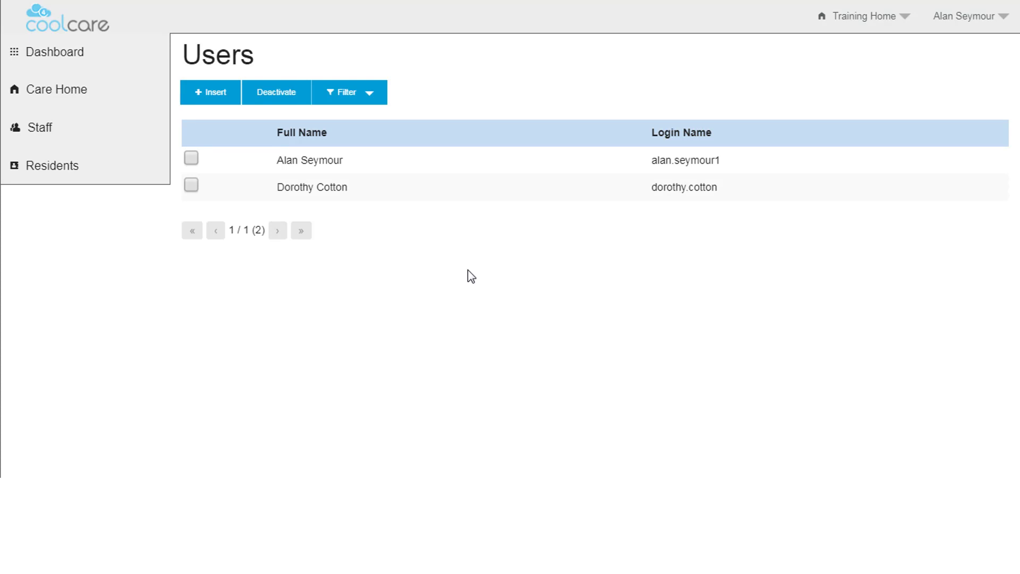
Give the new user all seven dashboard widgets, from Staff on Shift to Hours Worked
{"action": "left_click", "coordinate": [341, 195]}
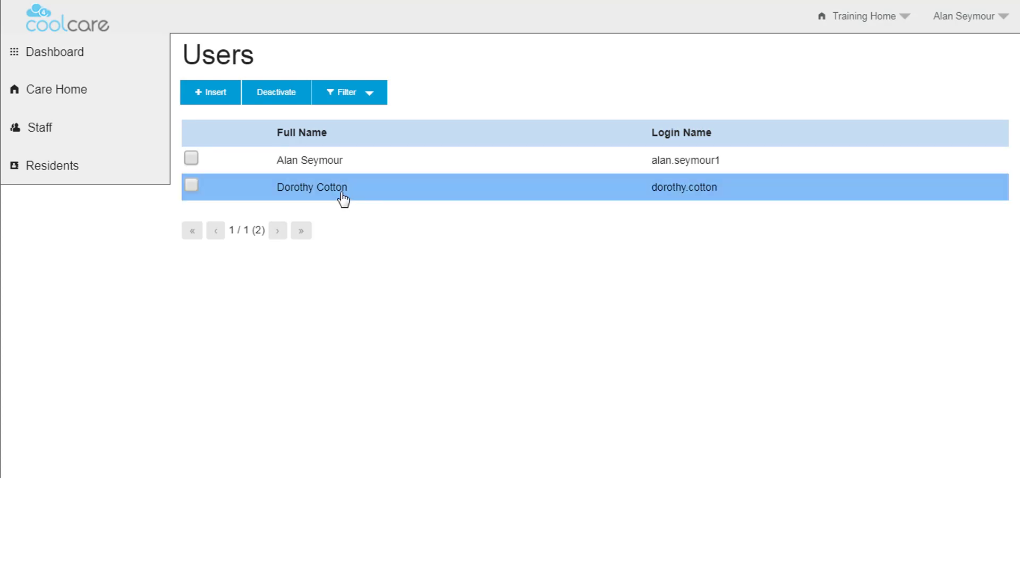
{"action": "double_click", "coordinate": [344, 197]}
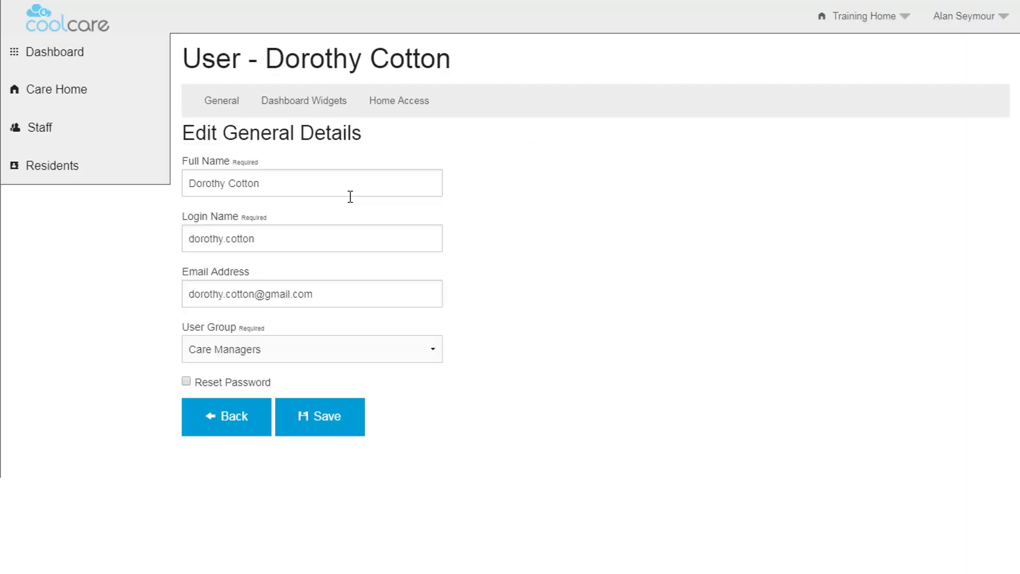
{"action": "left_click", "coordinate": [313, 112]}
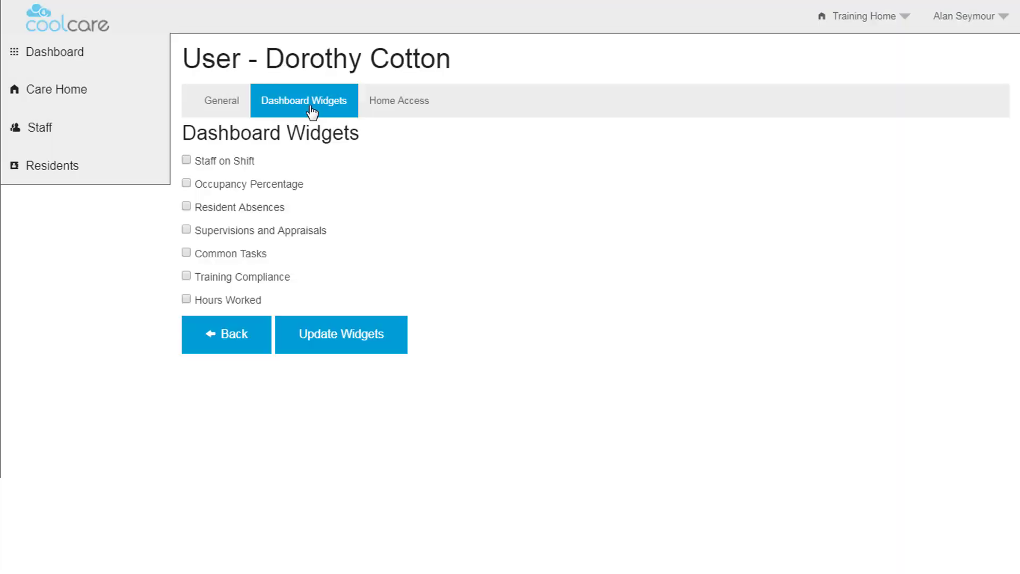
{"action": "left_click", "coordinate": [187, 161]}
{"action": "left_click", "coordinate": [187, 185]}
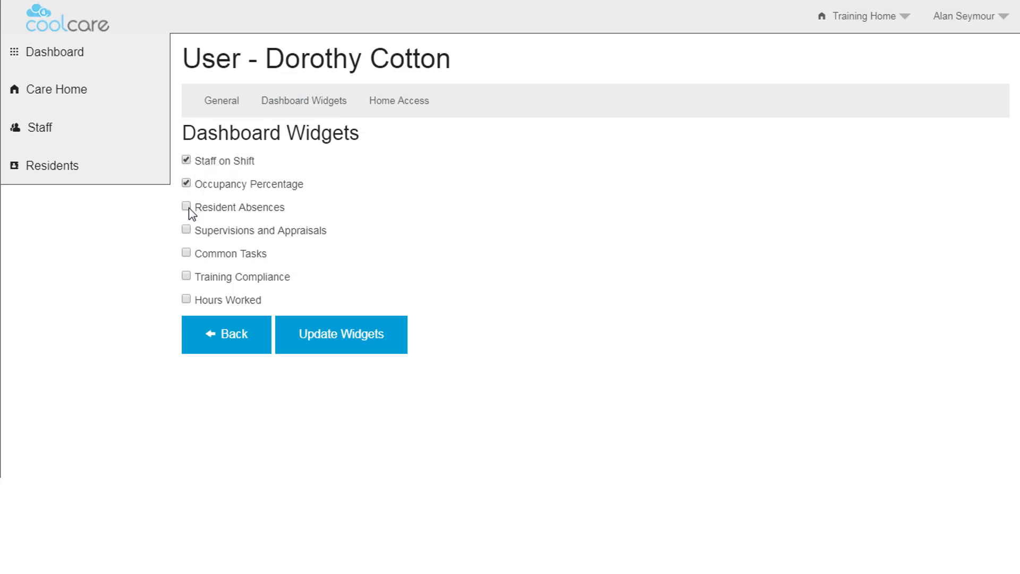
{"action": "left_click", "coordinate": [187, 207]}
{"action": "left_click", "coordinate": [187, 254]}
{"action": "left_click", "coordinate": [186, 276]}
{"action": "left_click", "coordinate": [186, 300]}
{"action": "left_click", "coordinate": [187, 230]}
{"action": "left_click", "coordinate": [344, 332]}
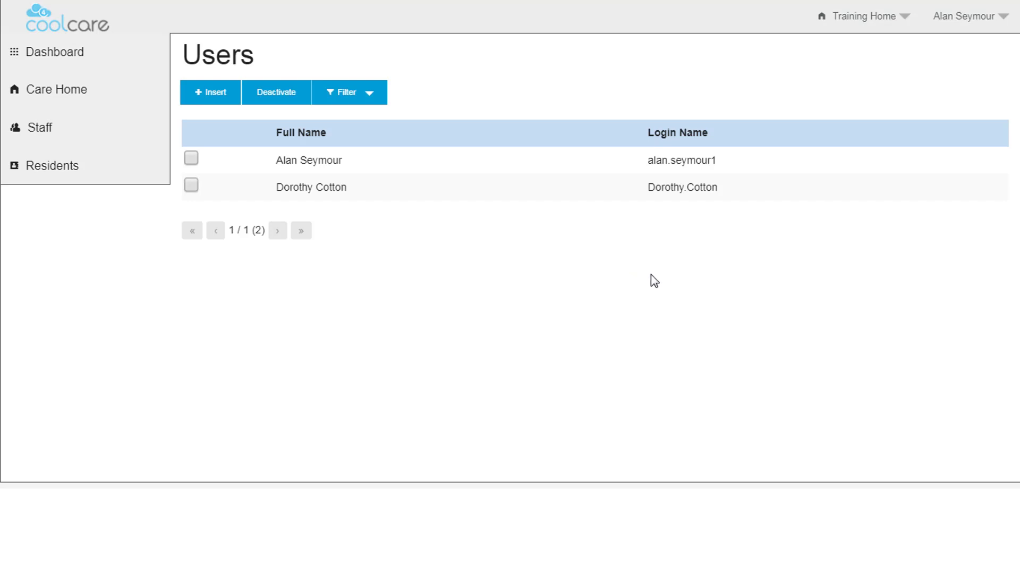
Enable Reset Password and set widgets to Occupancy Percentage, Supervisions and Appraisals, Training Compliance
{"action": "left_click", "coordinate": [316, 196]}
{"action": "left_click", "coordinate": [186, 381]}
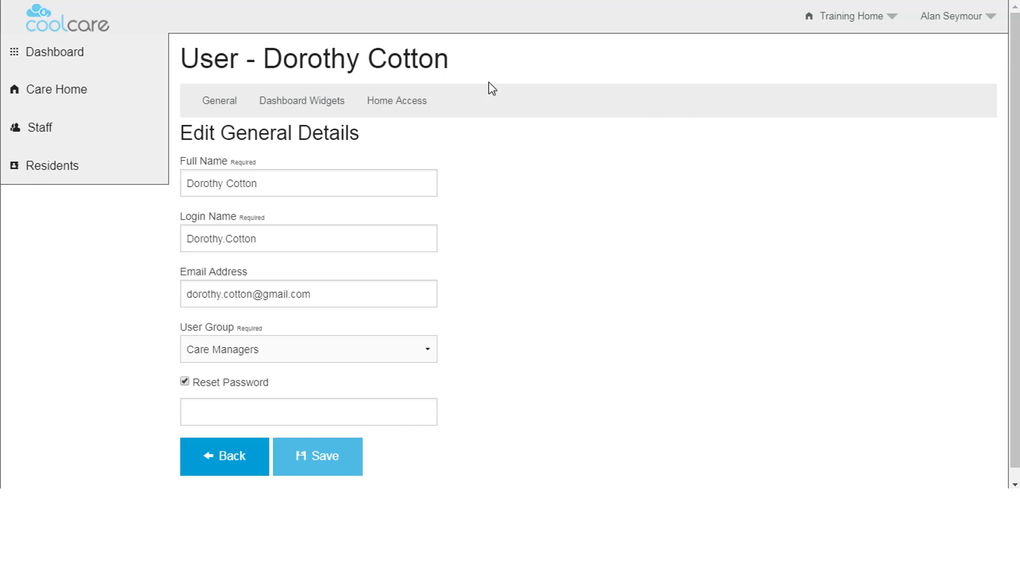
{"action": "left_click", "coordinate": [299, 109]}
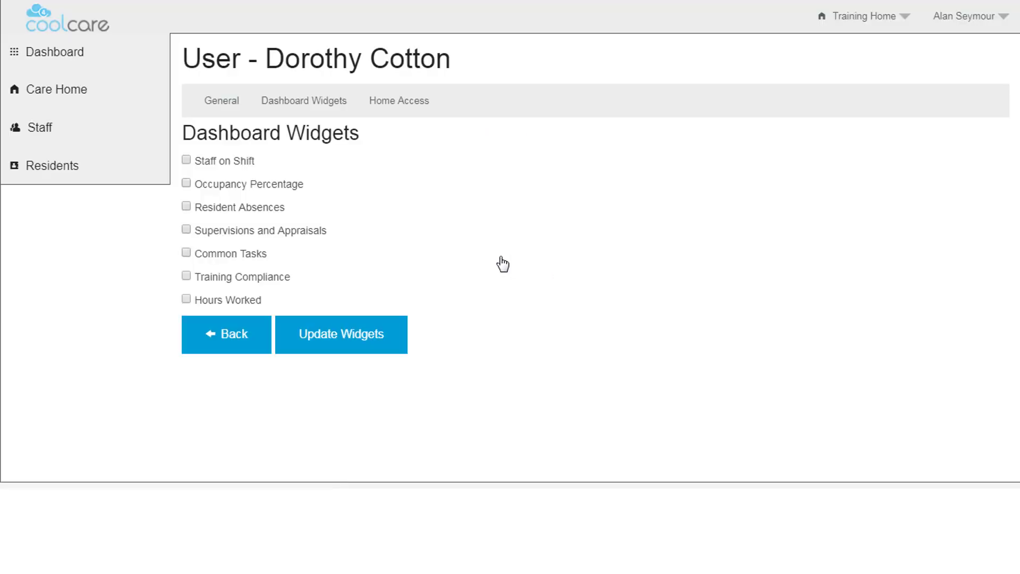
{"action": "left_click", "coordinate": [186, 182]}
{"action": "left_click", "coordinate": [187, 229]}
{"action": "left_click", "coordinate": [186, 276]}
{"action": "left_click", "coordinate": [311, 345]}
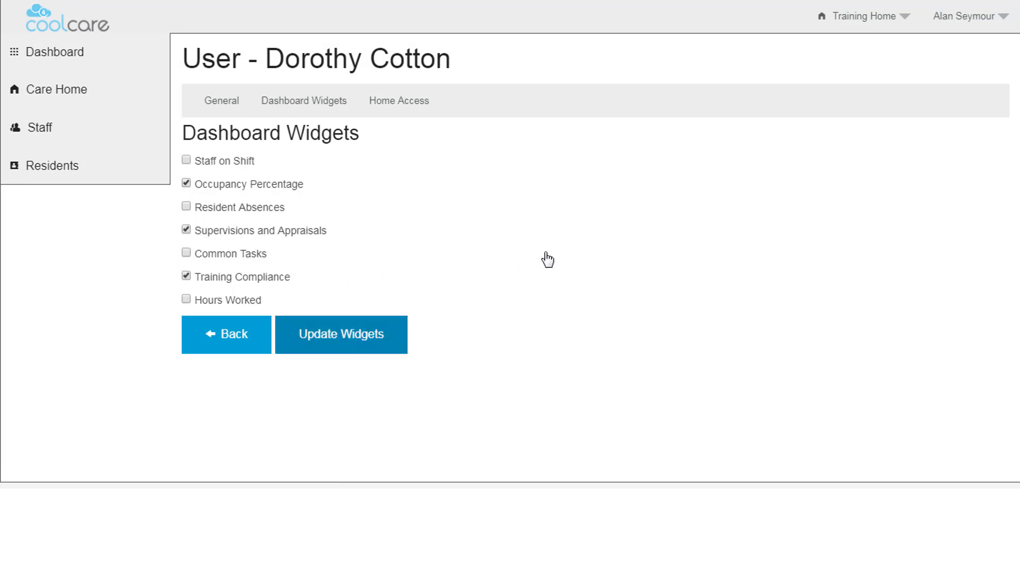
Grant the user Training Home access and remove Bacup Grange from home access
{"action": "left_click", "coordinate": [410, 109]}
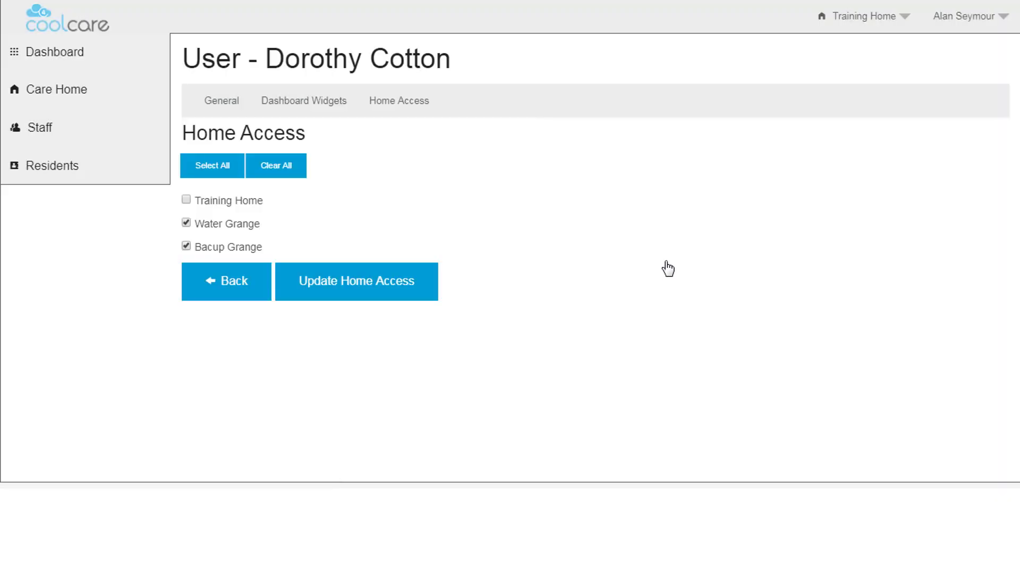
{"action": "left_click", "coordinate": [187, 199]}
{"action": "left_click", "coordinate": [186, 246]}
{"action": "left_click", "coordinate": [374, 289]}
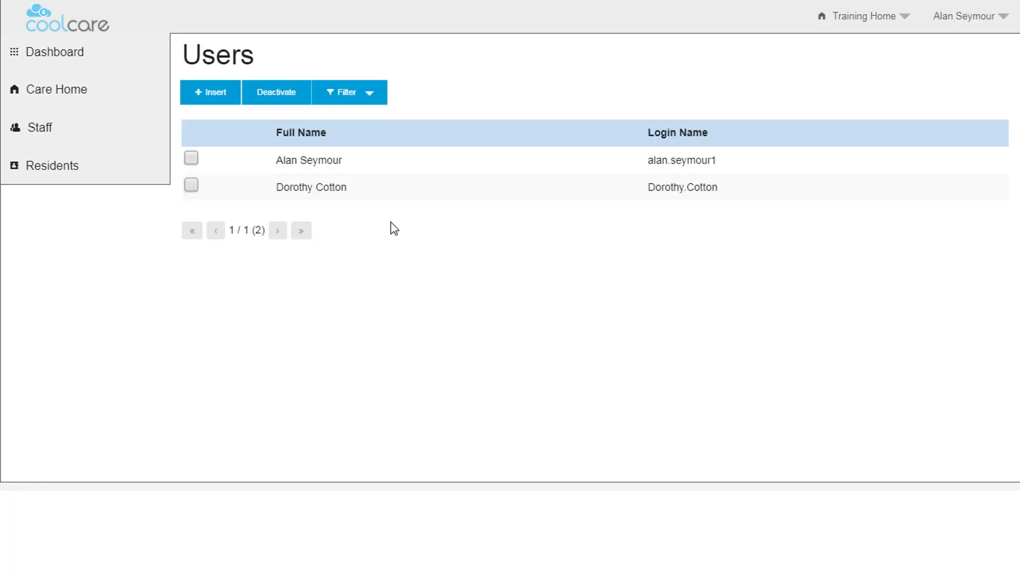
Deactivate the second user's account and confirm the deactivation
{"action": "left_click", "coordinate": [195, 191]}
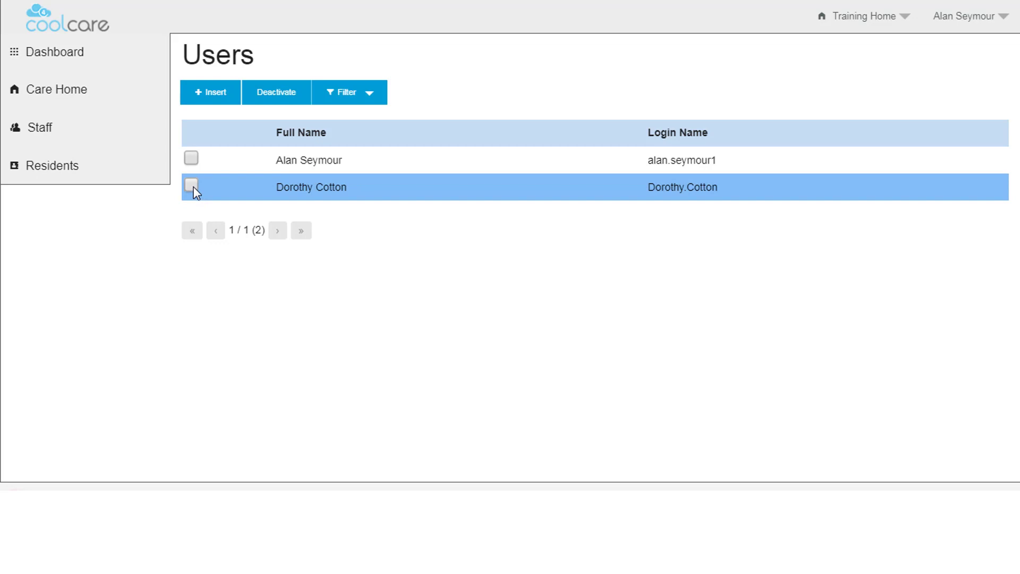
{"action": "left_click", "coordinate": [192, 187]}
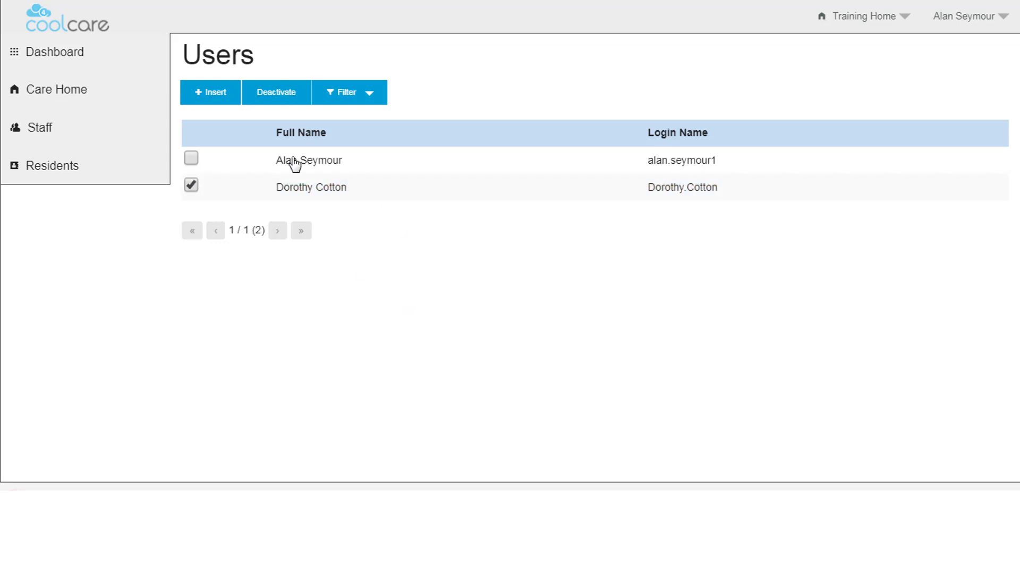
{"action": "left_click", "coordinate": [272, 99]}
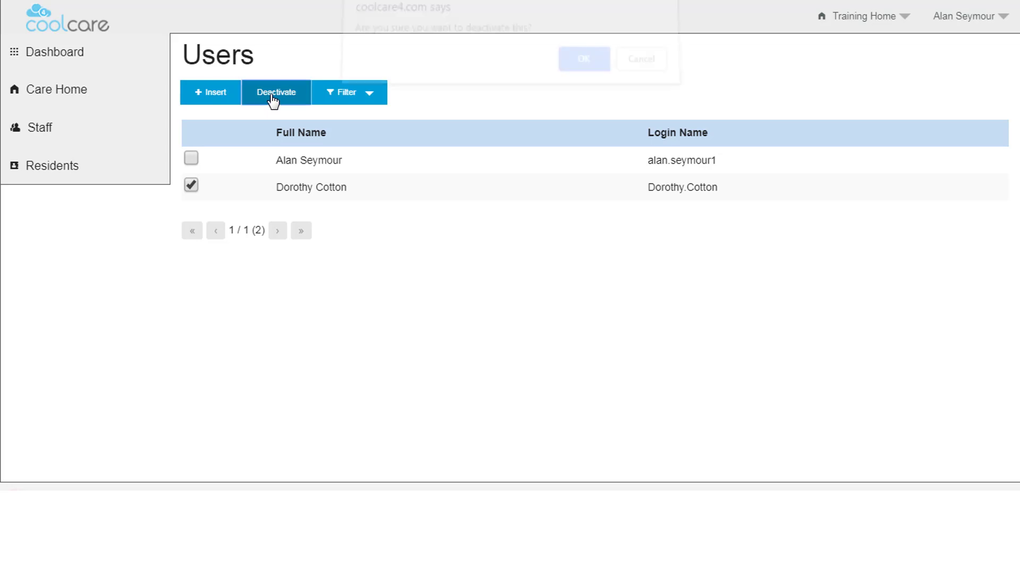
{"action": "left_click", "coordinate": [583, 73]}
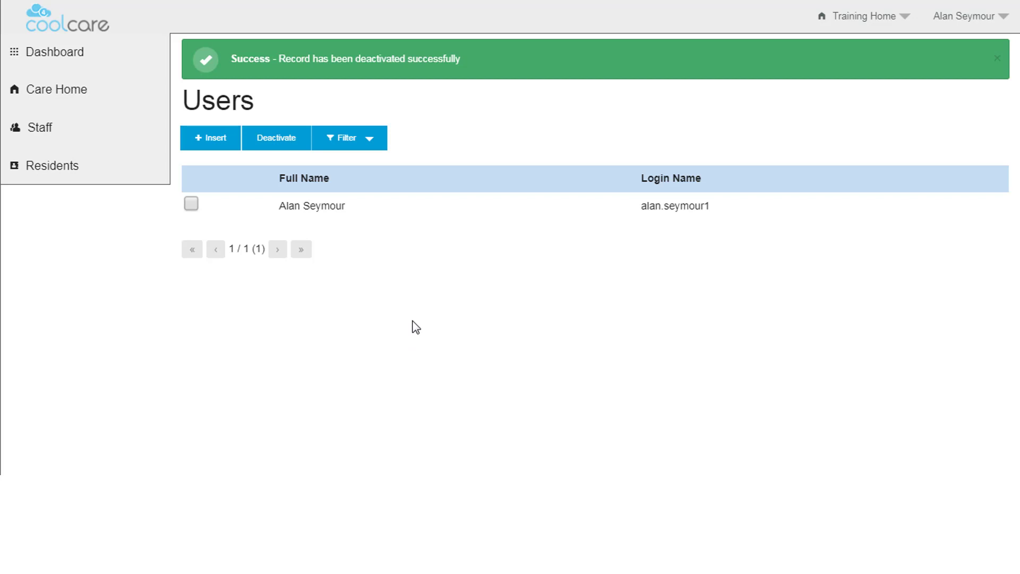
Filter the Users list to show only Inactive Users
{"action": "left_click", "coordinate": [374, 145]}
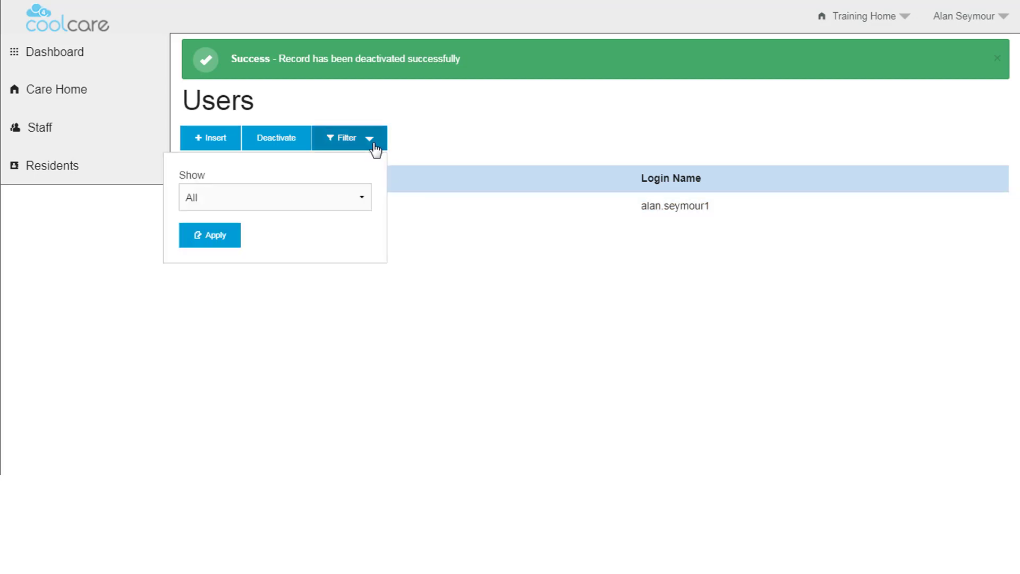
{"action": "left_click", "coordinate": [360, 199]}
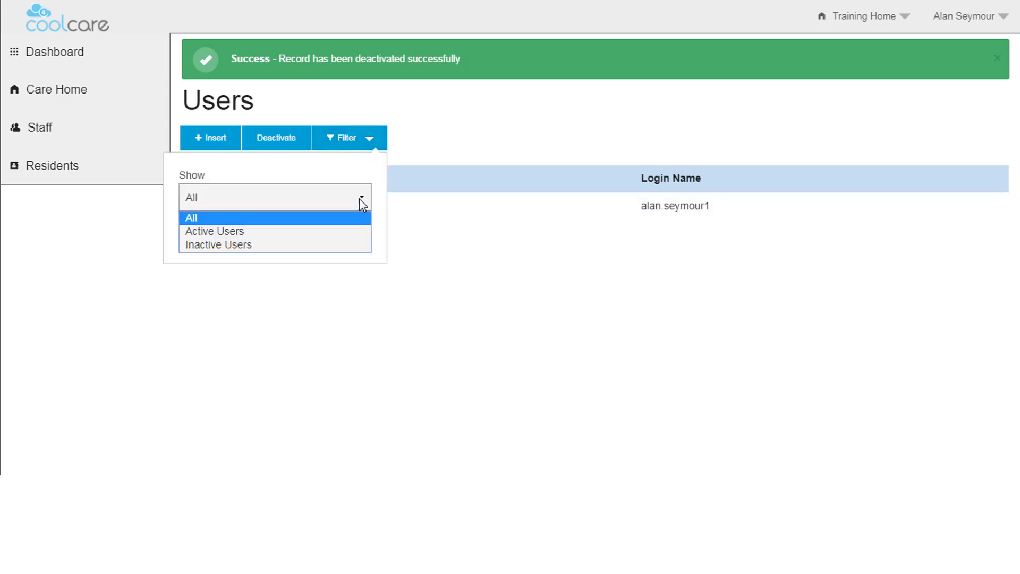
{"action": "left_click", "coordinate": [240, 246]}
{"action": "left_click", "coordinate": [223, 243]}
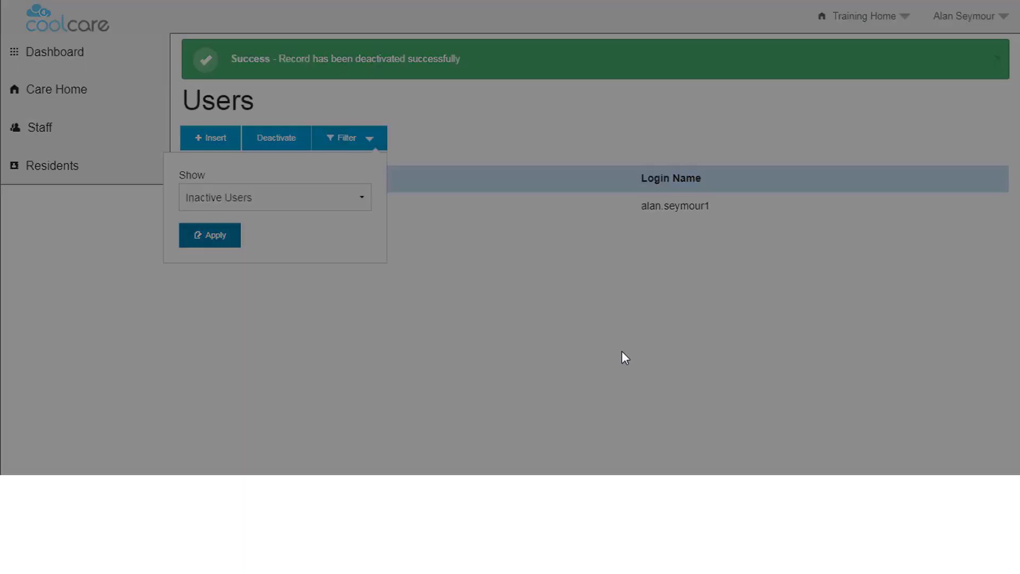